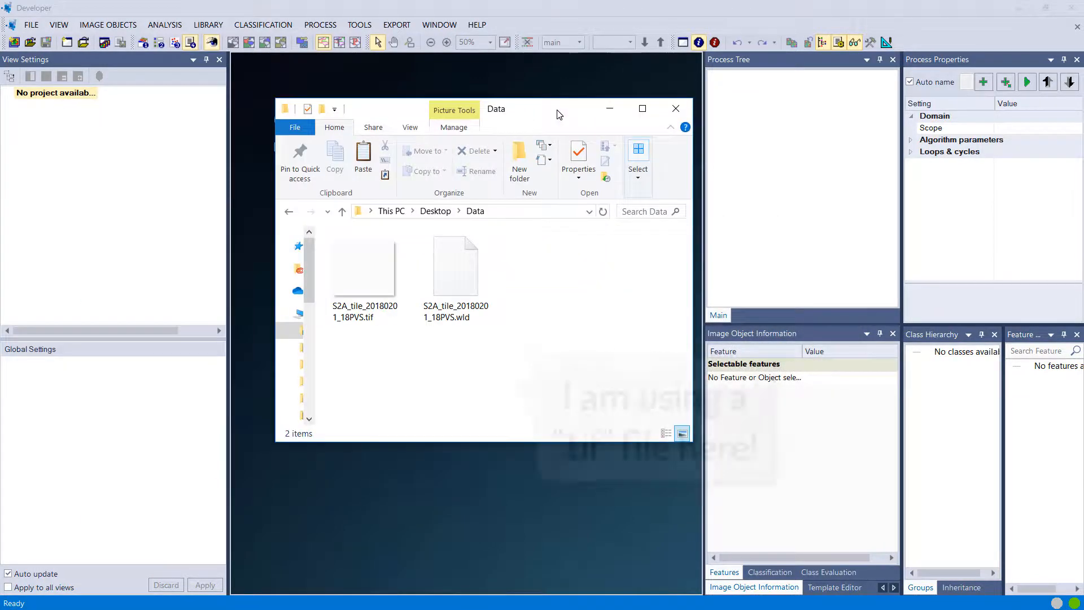
Load S2A_tile_20180201_18PVS.tif from the Data folder into the workspace as a new project and minimize the folder window
click(364, 271)
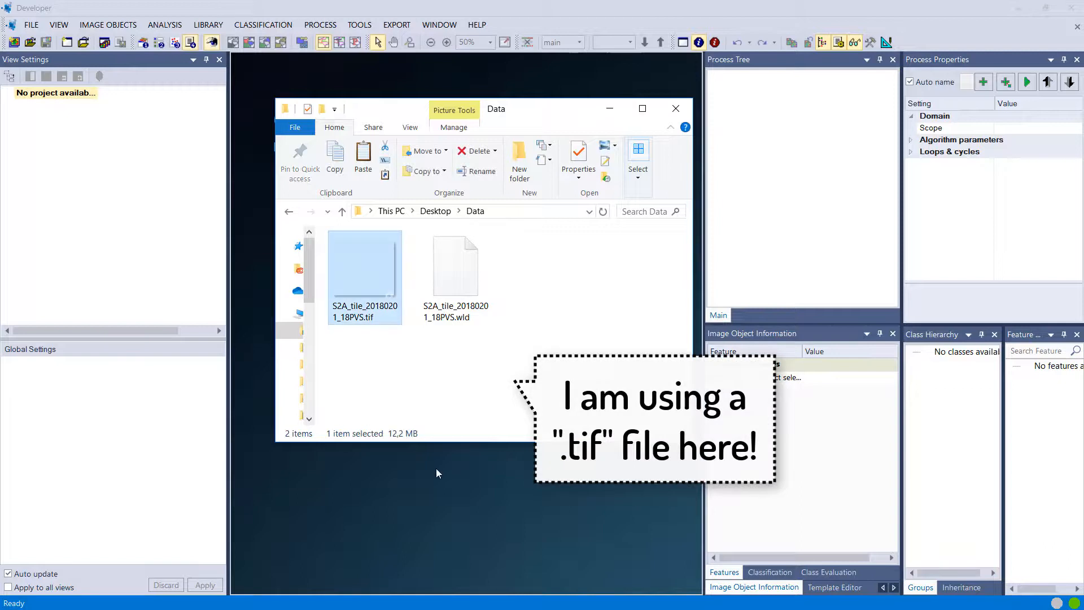
drag(381, 273, 394, 493)
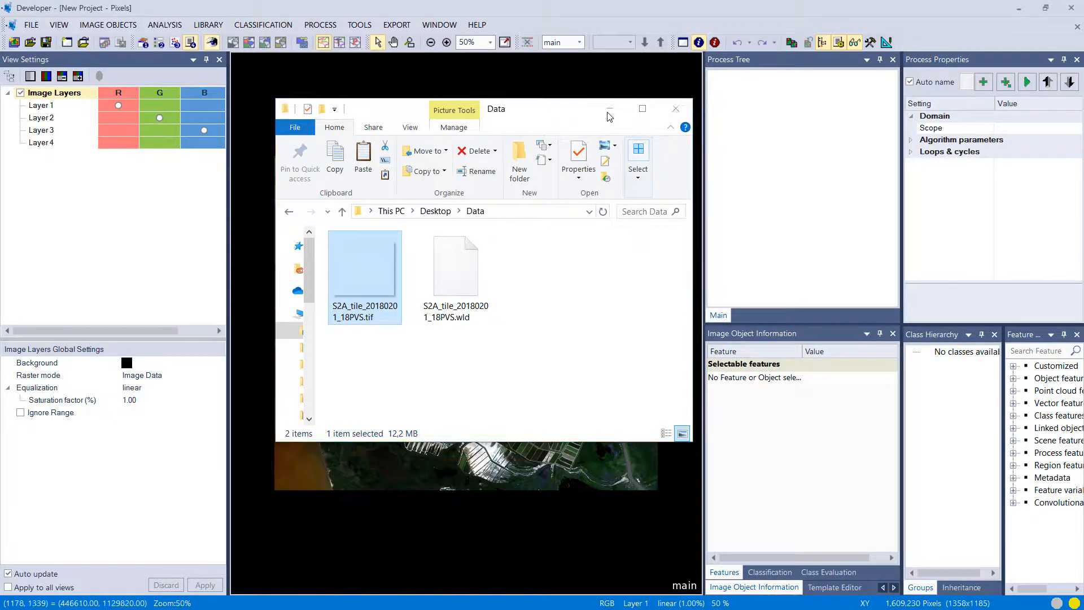
click(608, 113)
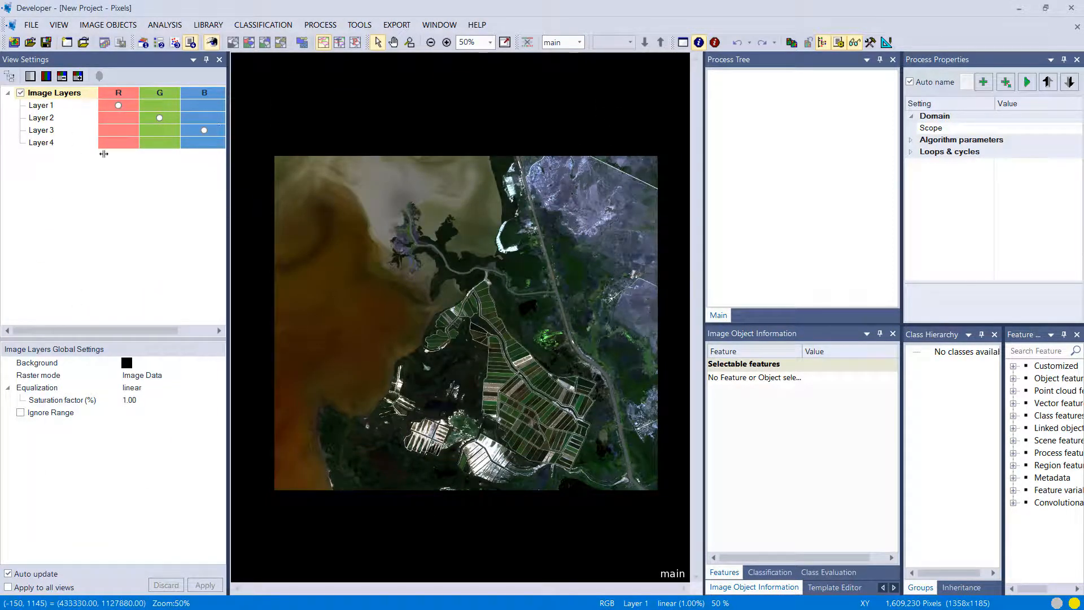
Widen the View Settings pane to reveal the Range column and set the image layer equalization to standard deviation
drag(230, 152, 270, 158)
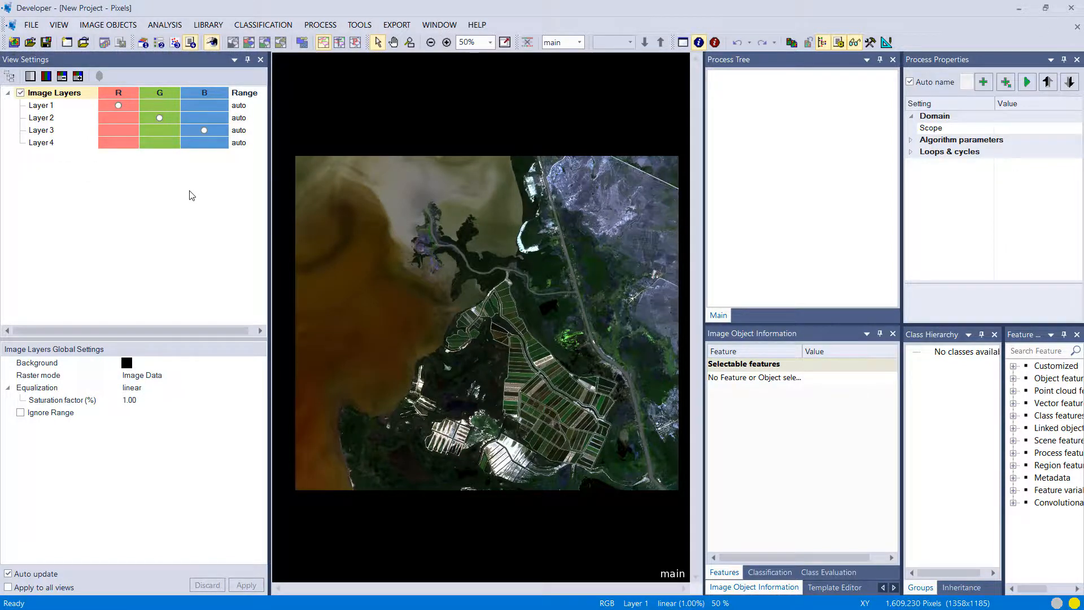
click(154, 389)
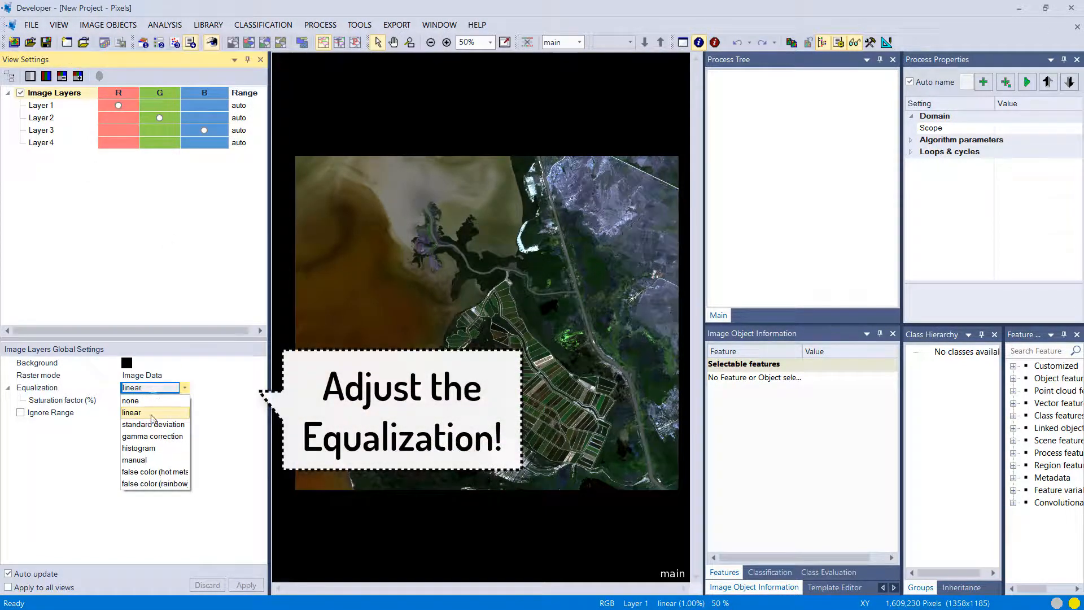
click(153, 425)
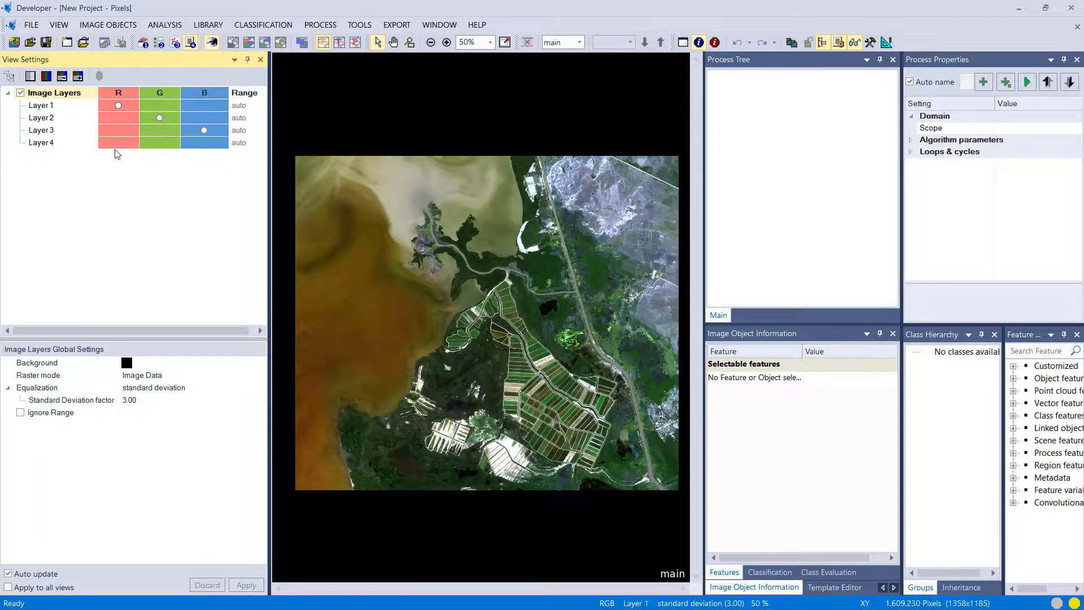
Display Layer 4 in the red channel, Layers 2 and 3 in green, and Layer 1 in blue
click(125, 130)
click(205, 105)
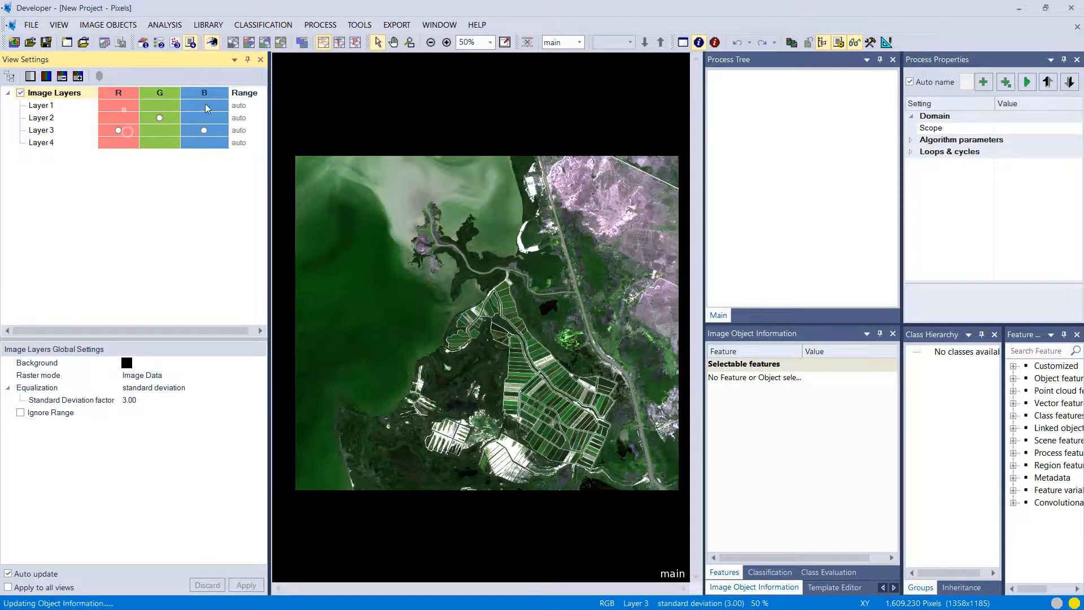
click(117, 143)
click(164, 132)
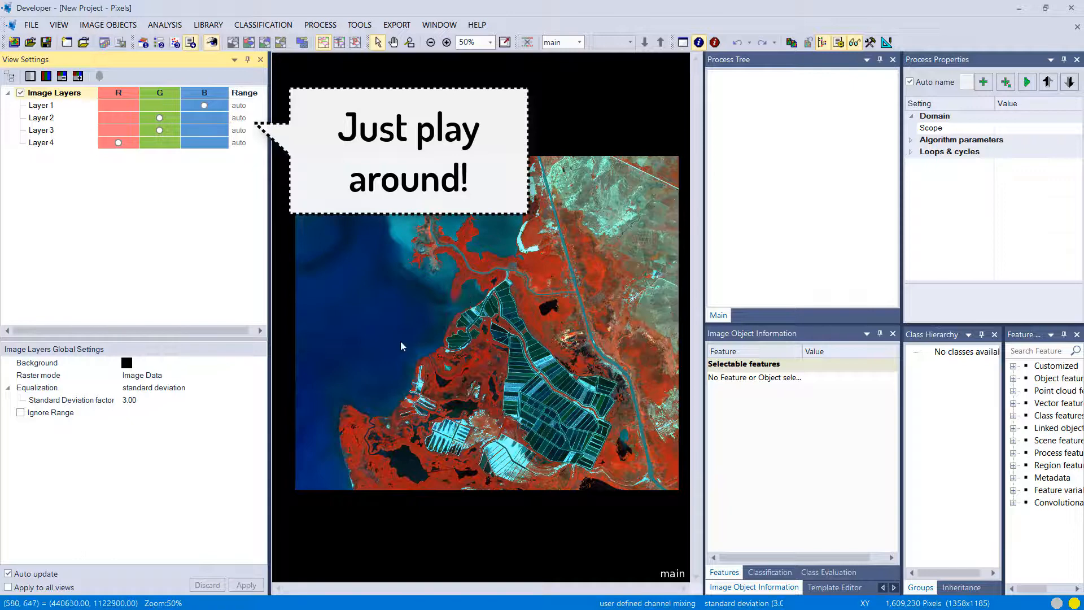
Set the Standard Deviation factor of the equalization to 2.00 and check the image
click(130, 400)
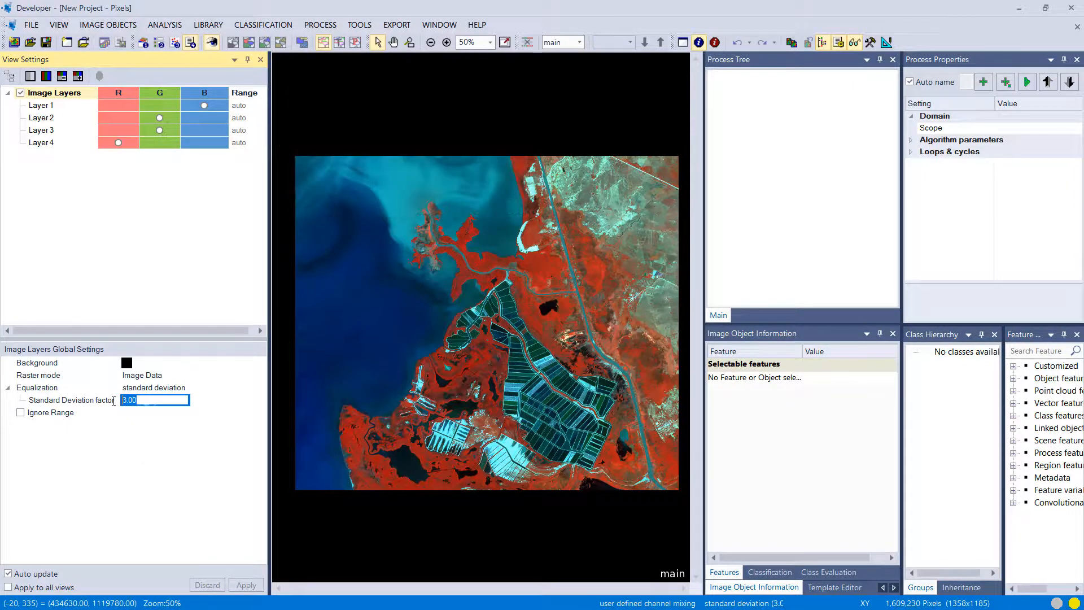
text(2)
key(Return)
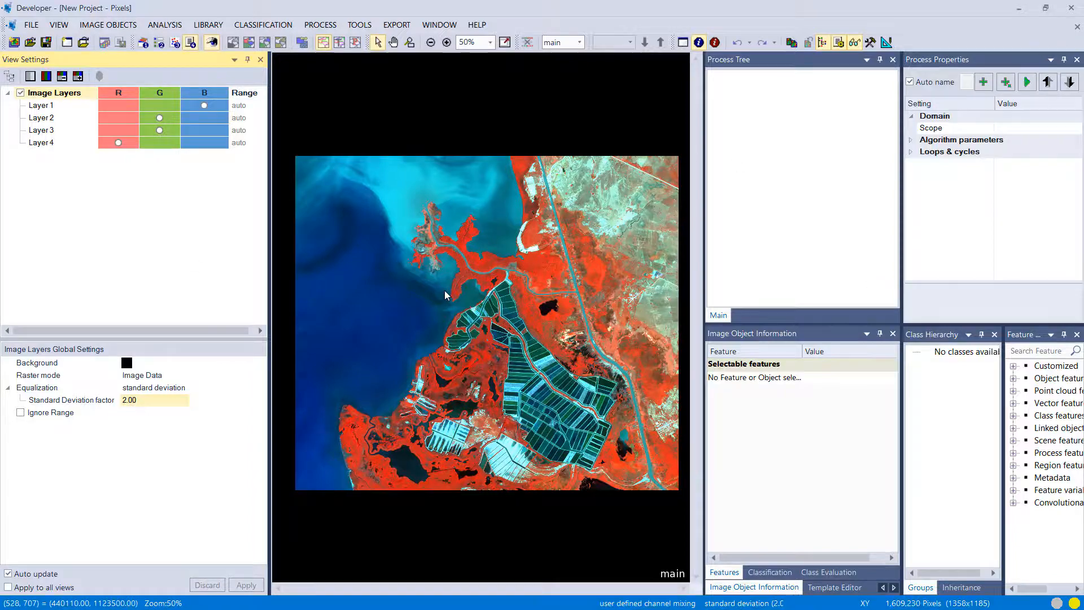
scroll(445, 290, up, 2)
scroll(399, 225, down, 2)
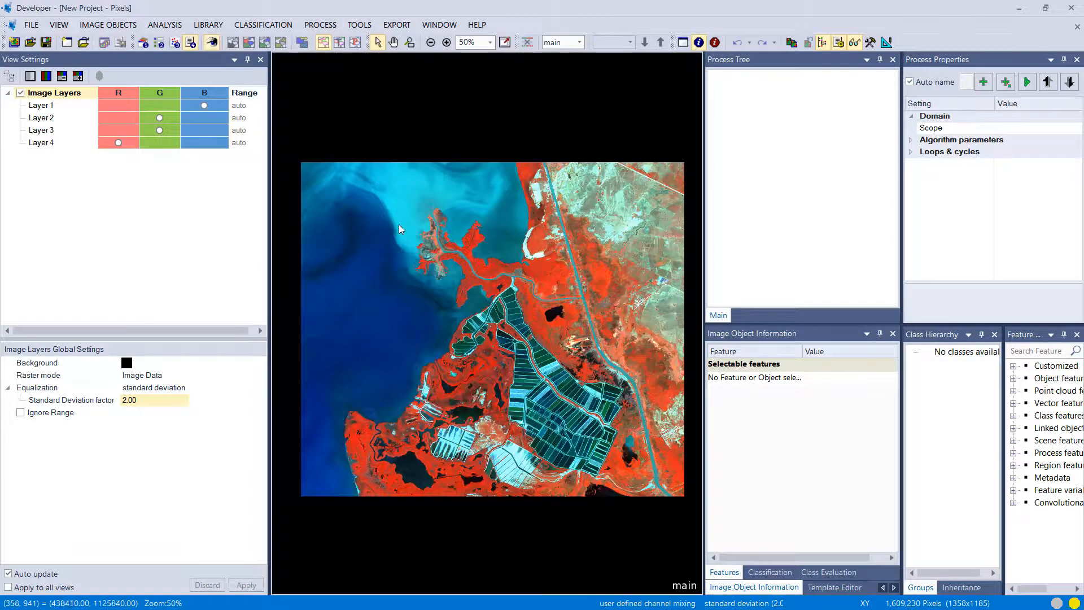
Clear Layers 2 and 3 from the green channel and try Layer 3 in the green and blue channels
click(159, 130)
click(161, 118)
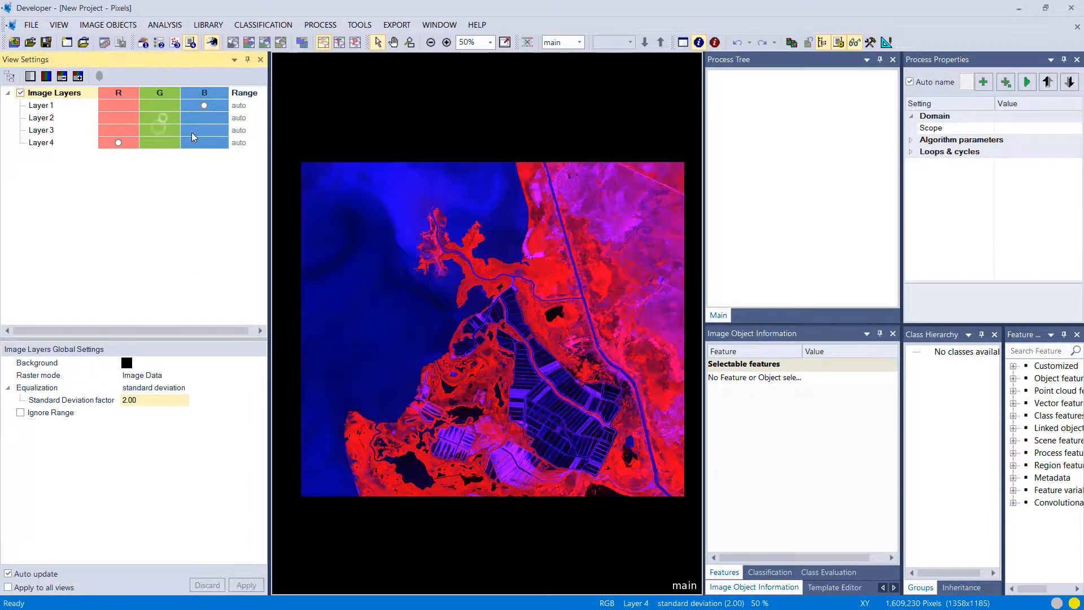
click(191, 132)
click(178, 133)
click(173, 129)
click(191, 129)
Display a single layer in grayscale and advance the display from Layer 1 through to Layer 4
click(29, 77)
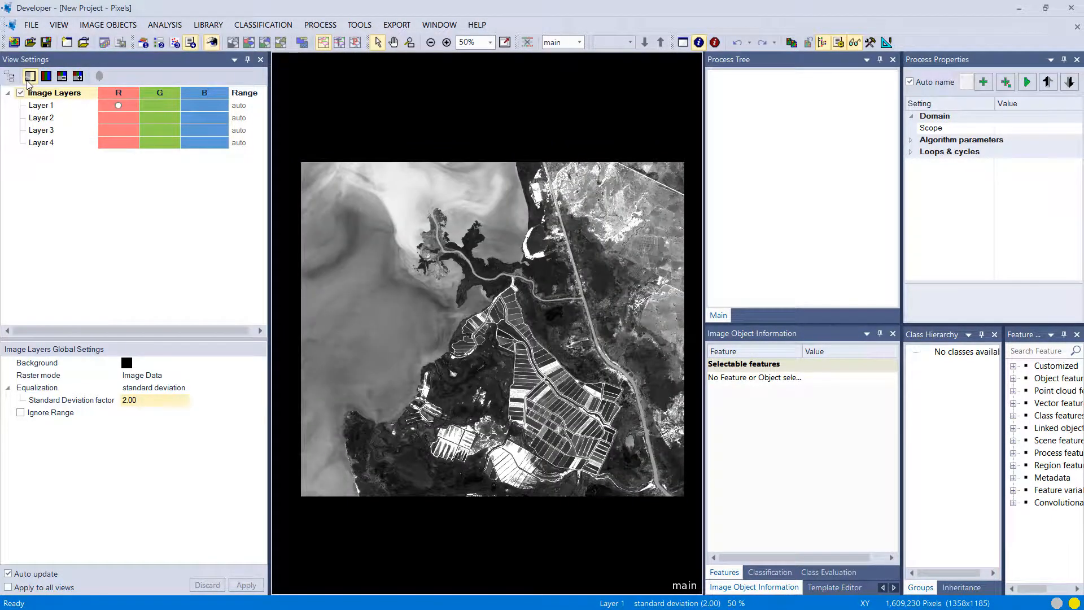
click(78, 78)
click(78, 78)
click(77, 78)
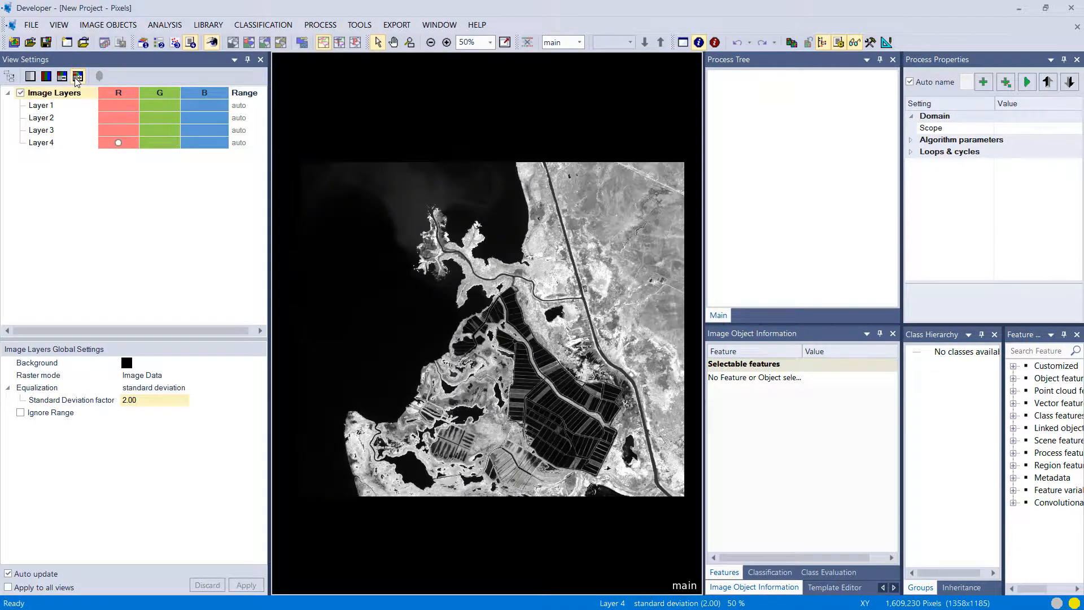
Mix three layers in RGB and cycle through the band combinations back to Layers 1, 2 and 3
click(48, 79)
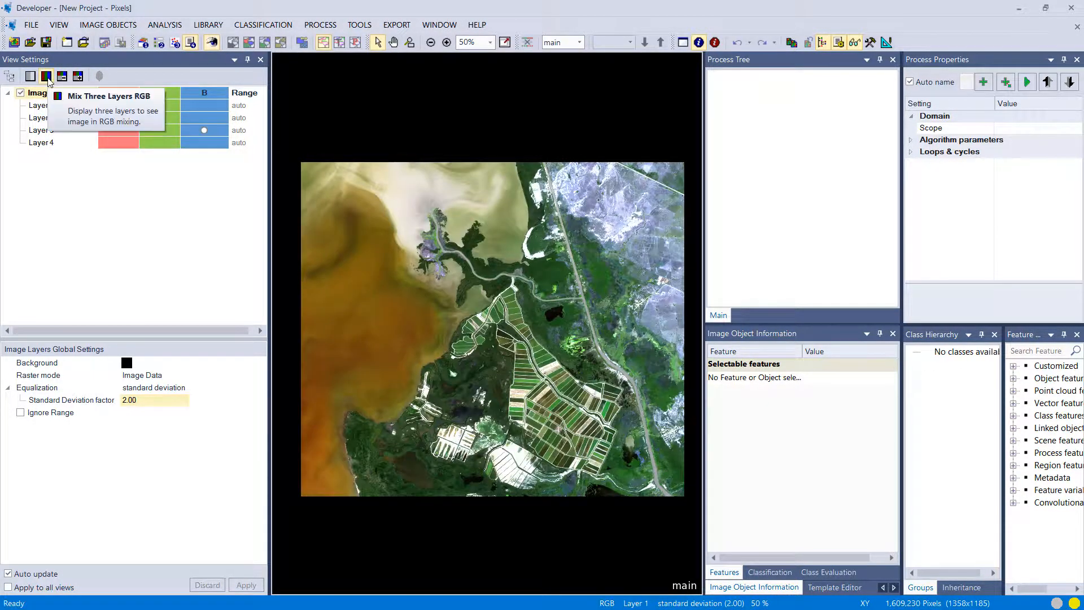
click(77, 76)
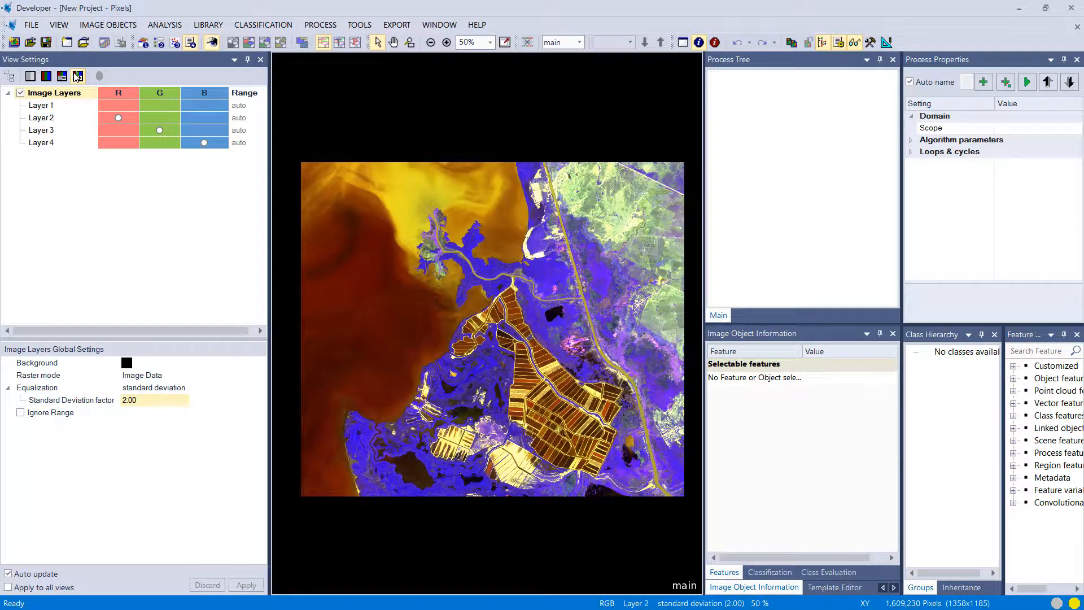
click(77, 76)
click(78, 77)
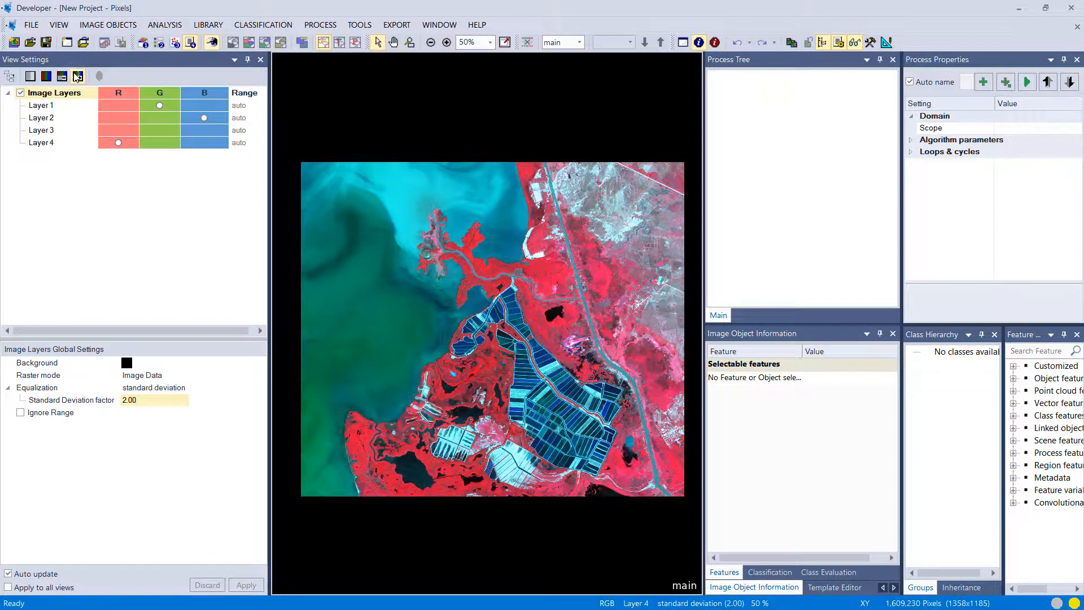
click(78, 77)
click(111, 228)
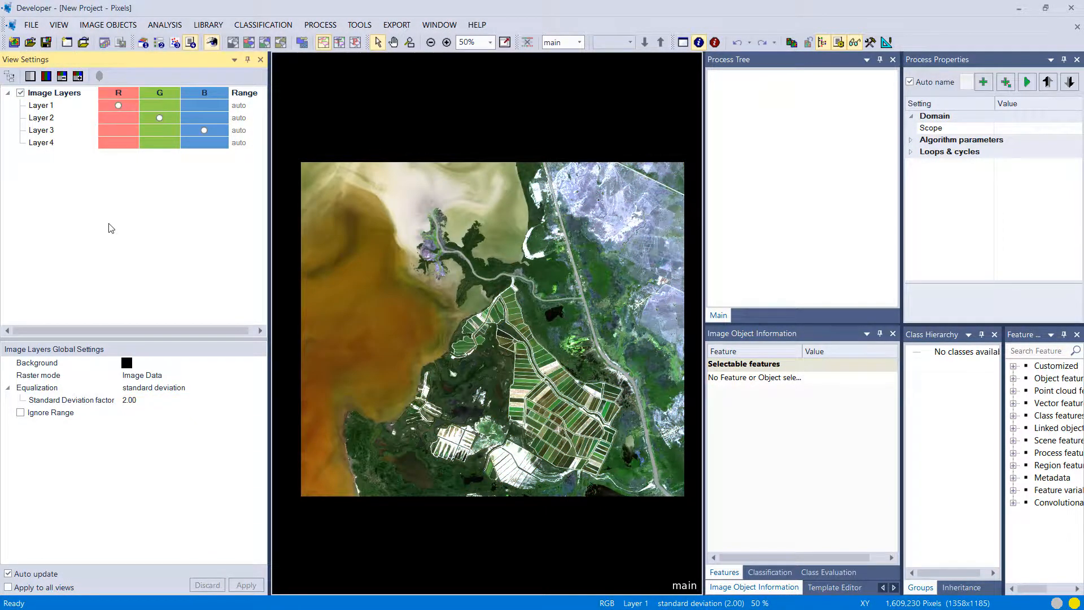
Rename Layer 1 as blue and Layer 2 as green
double_click(60, 107)
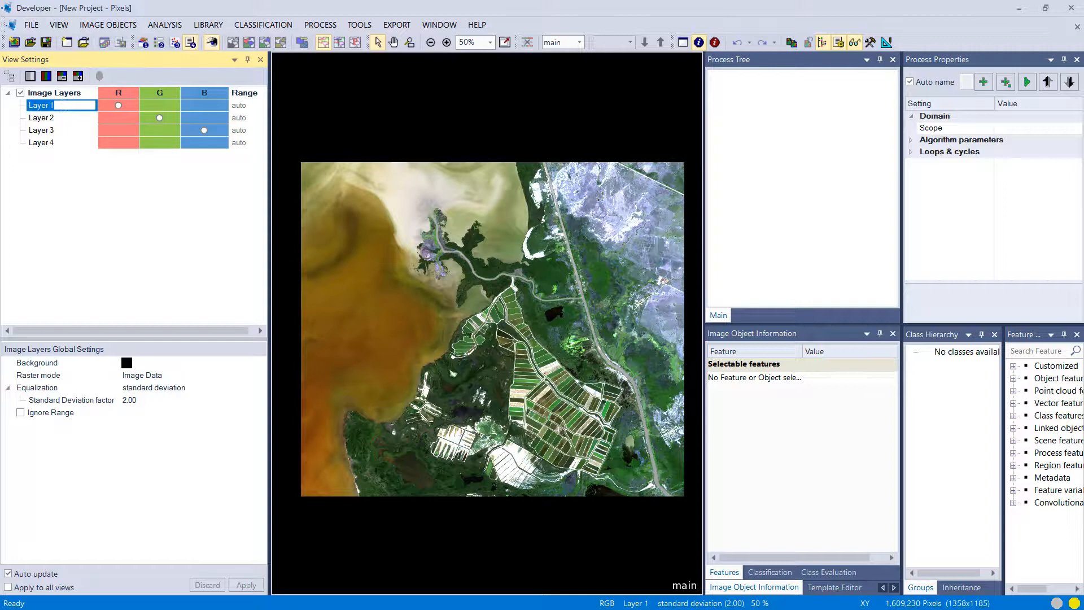
text(blue)
key(Return)
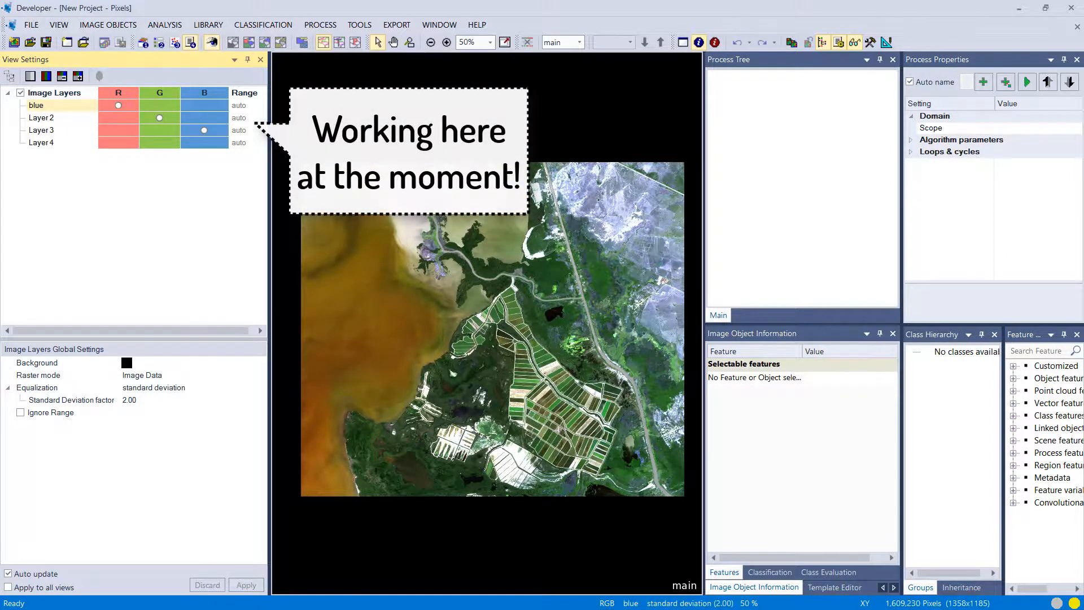
double_click(67, 122)
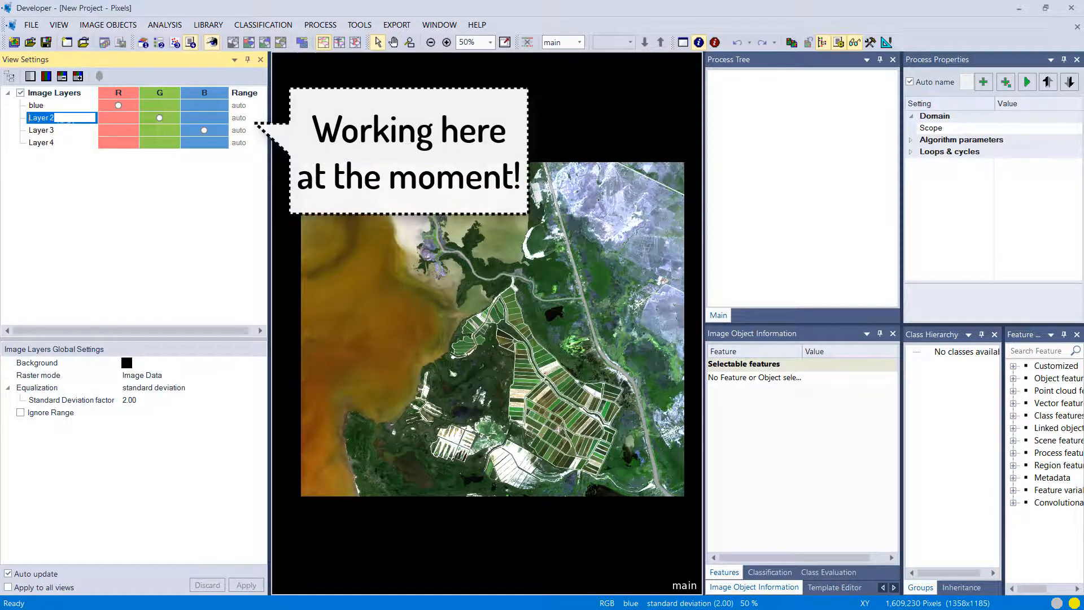
text(green)
key(Return)
Rename Layer 3 as red and Layer 4 as nir
double_click(64, 130)
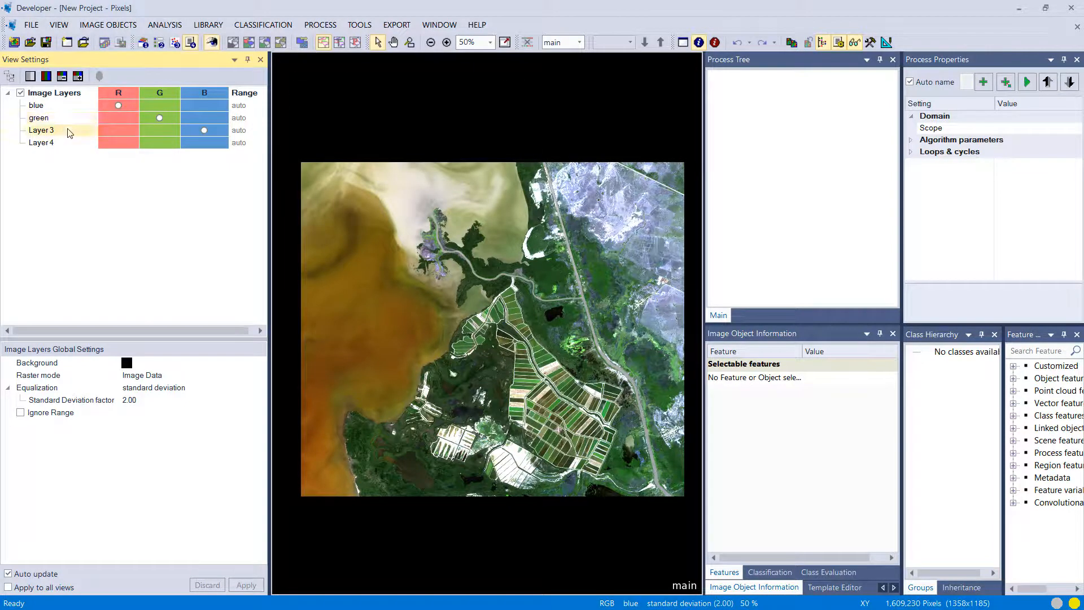
text(red)
key(Return)
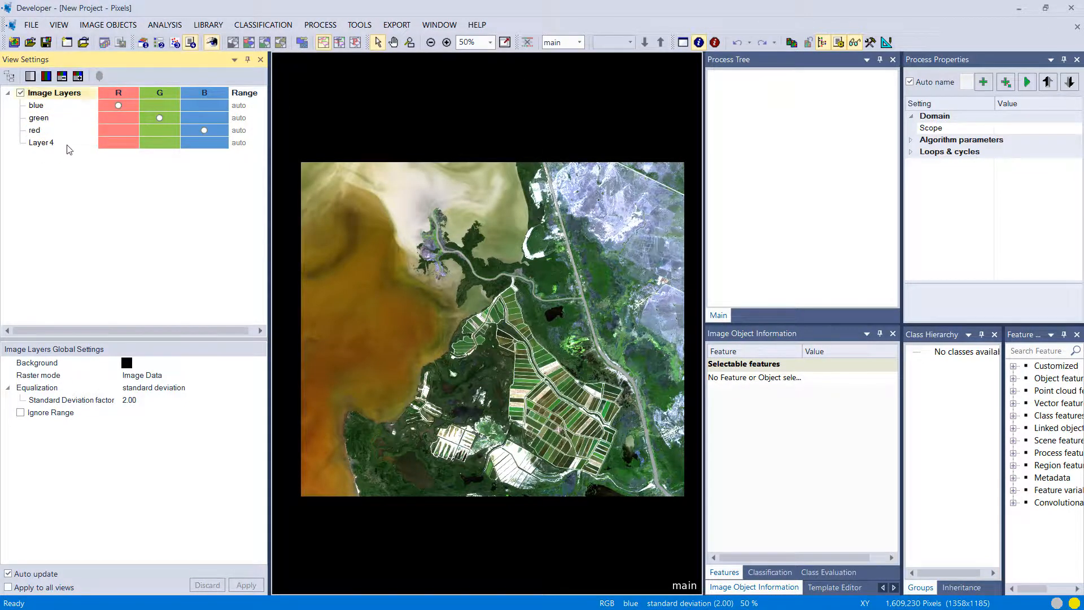
click(68, 143)
click(67, 142)
text(n)
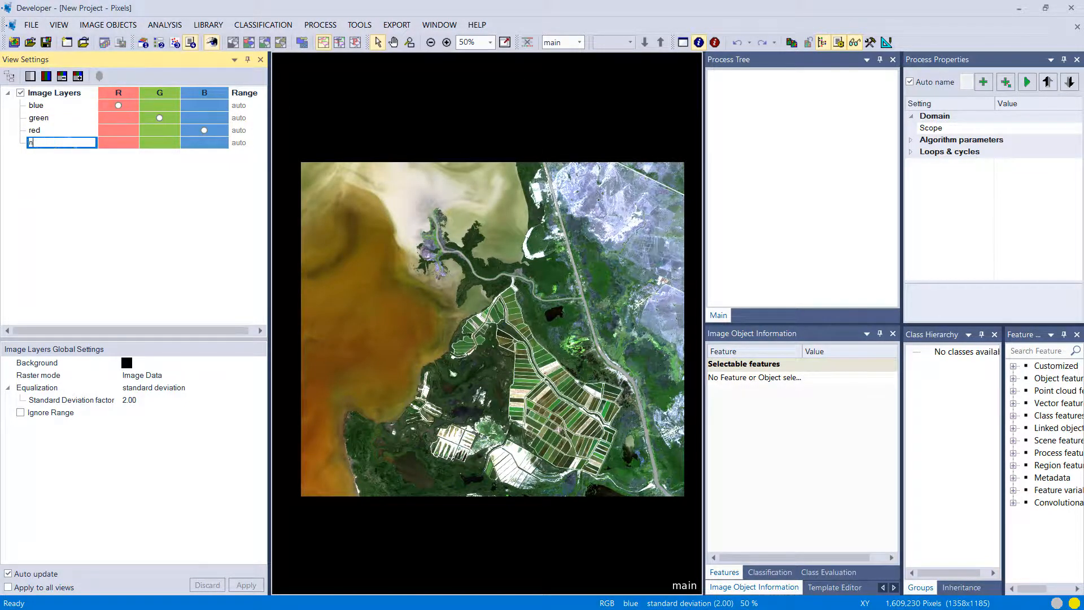
text(ir)
key(Return)
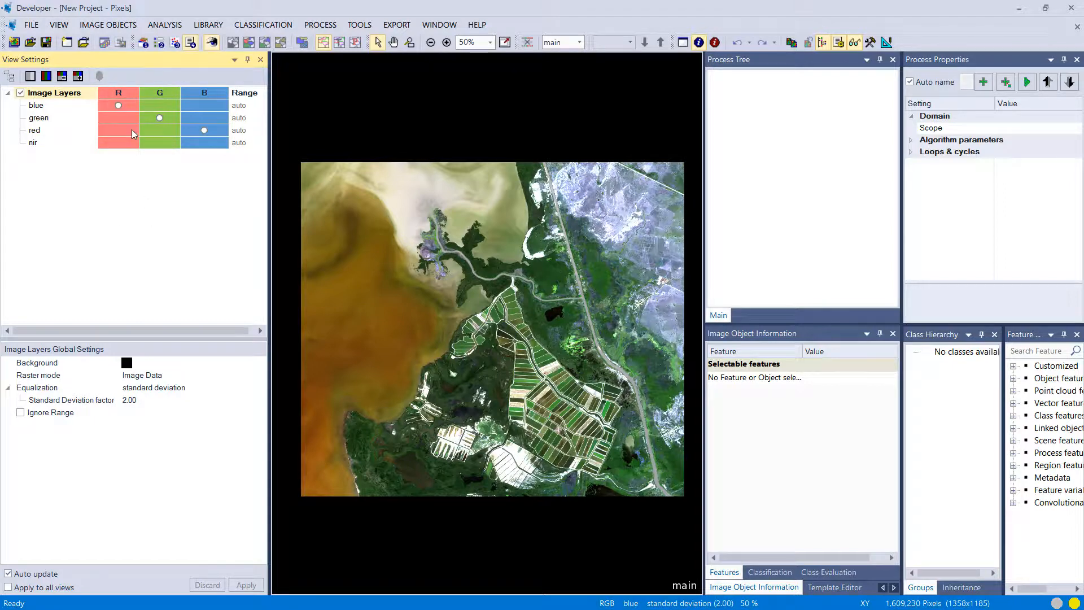
Assign the red layer to the red channel and the blue layer to the blue channel, and try nir in red
click(131, 130)
click(187, 107)
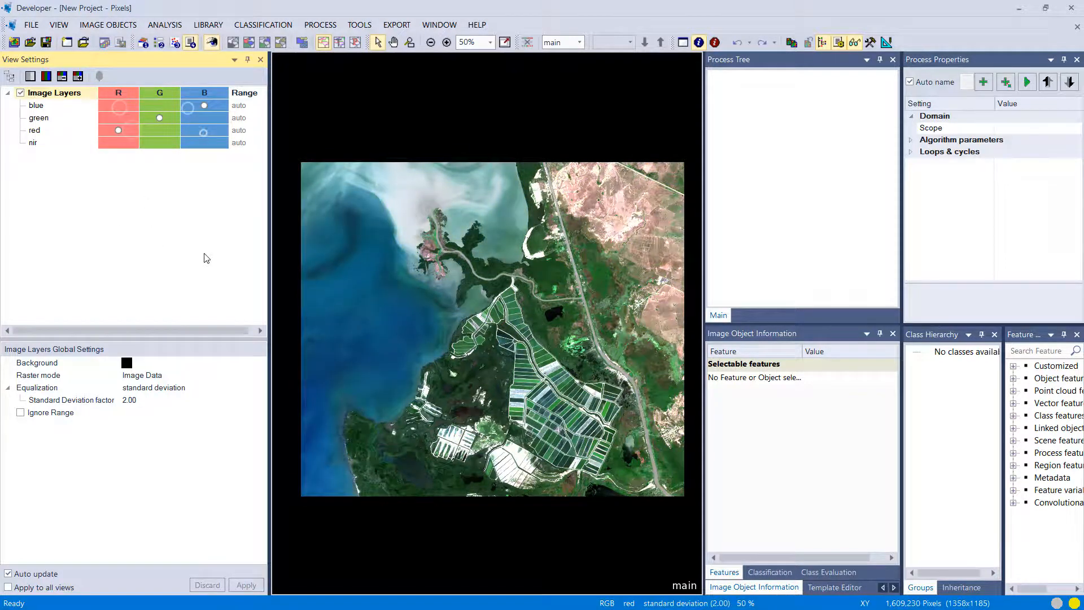
click(112, 141)
click(117, 143)
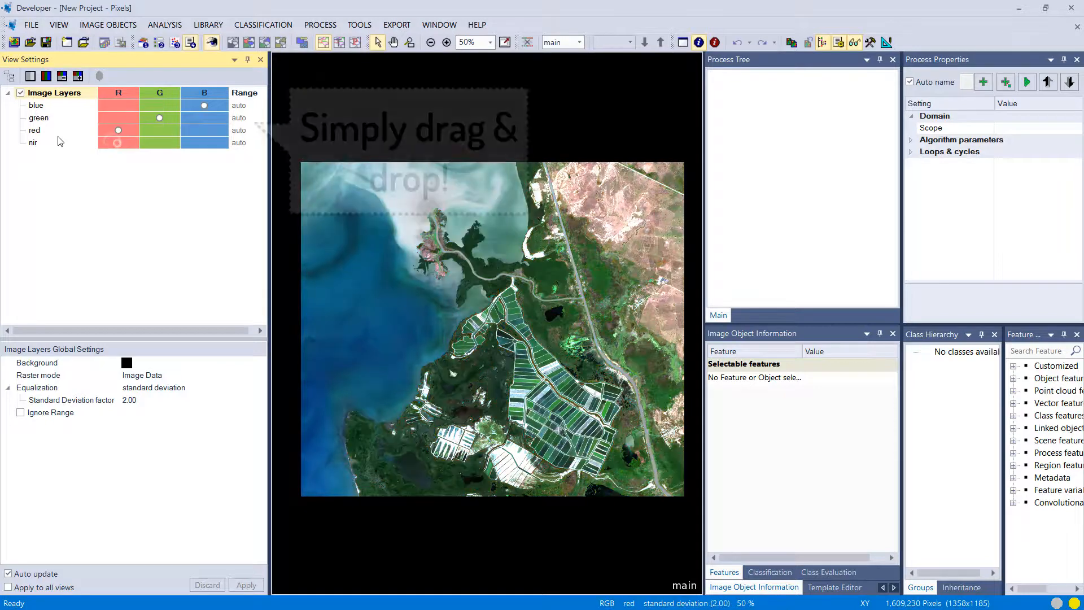
Reorder the image layers as red, green, blue, nir and display the first three as an RGB mix
drag(60, 132, 60, 111)
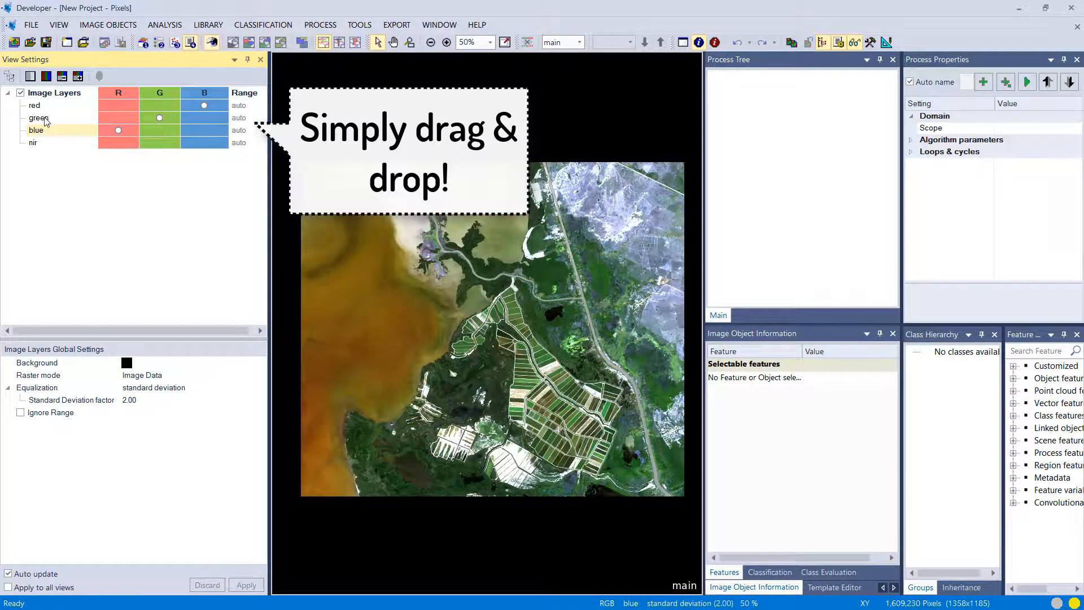
click(46, 76)
drag(65, 130, 65, 118)
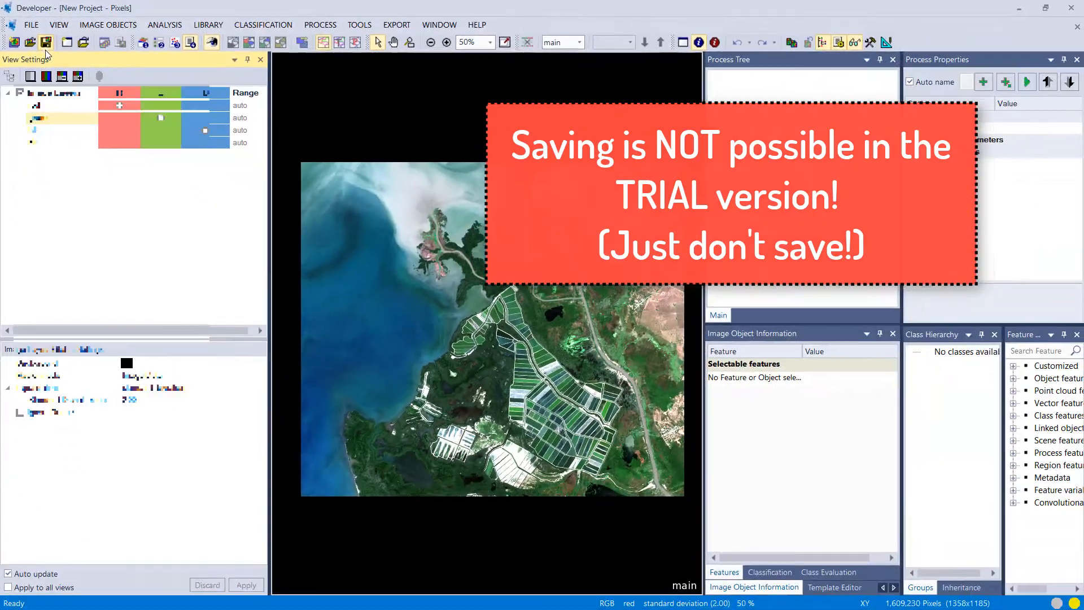
Save the project as New Project.dpr in the Data folder and close it
click(110, 116)
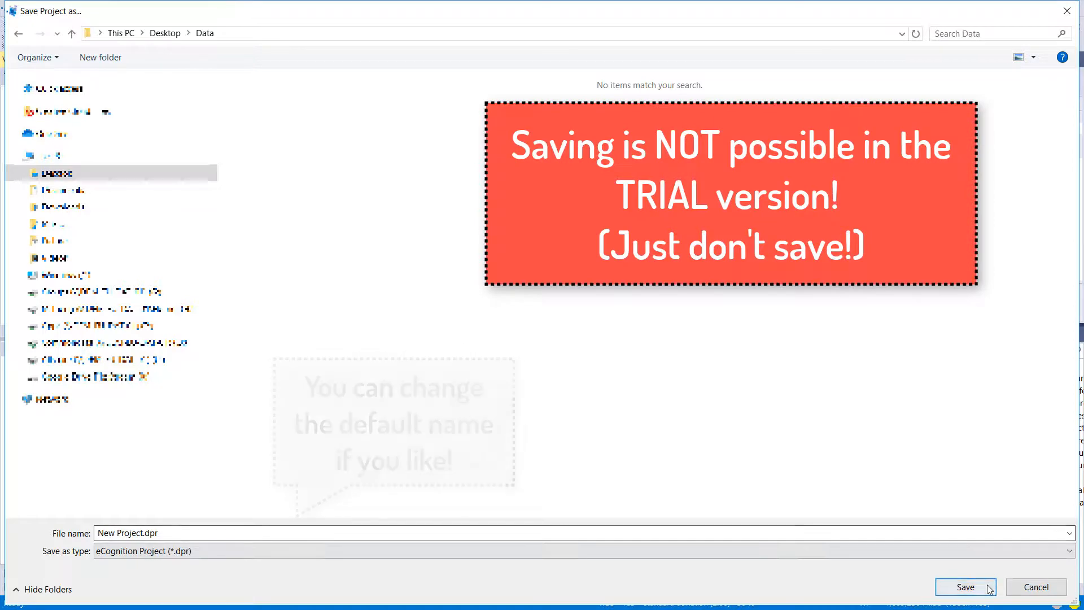
click(1037, 586)
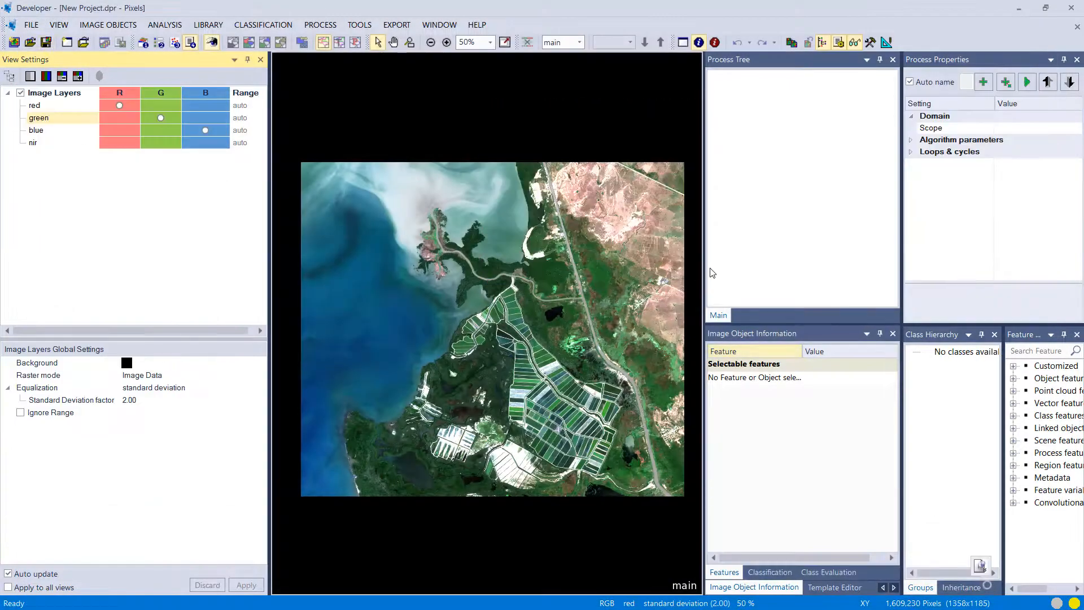
click(1077, 32)
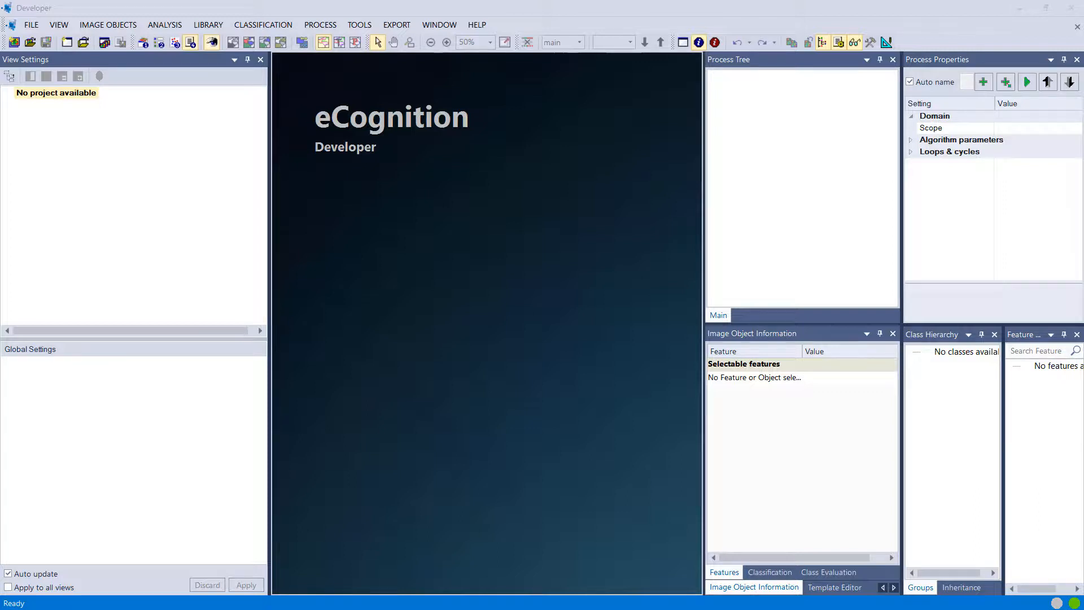
Open New Project.dpr from the Data folder in the empty workspace
drag(0, 107, 477, 111)
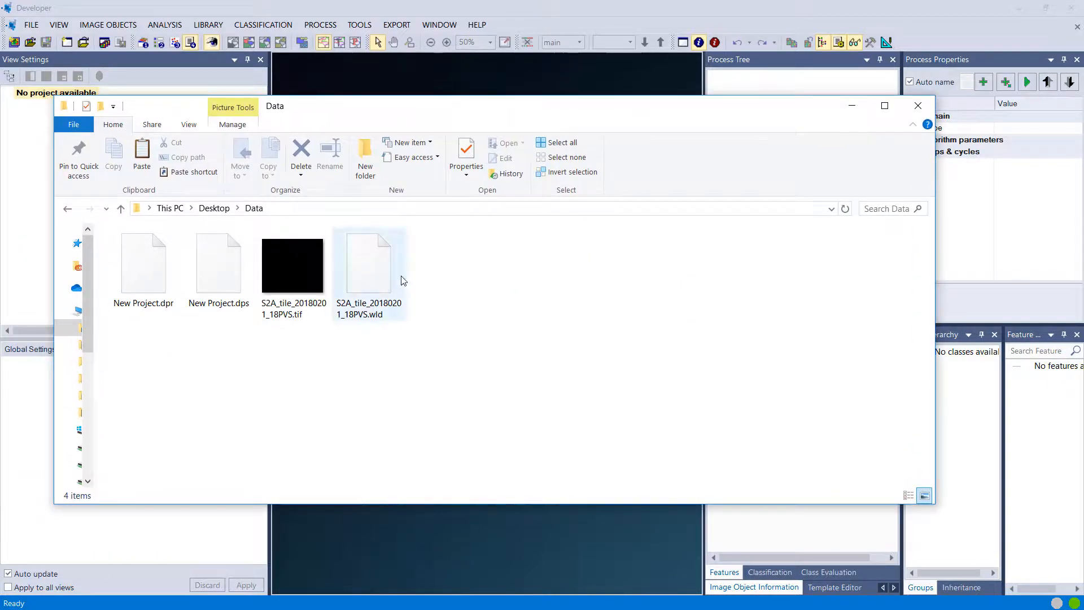
click(166, 286)
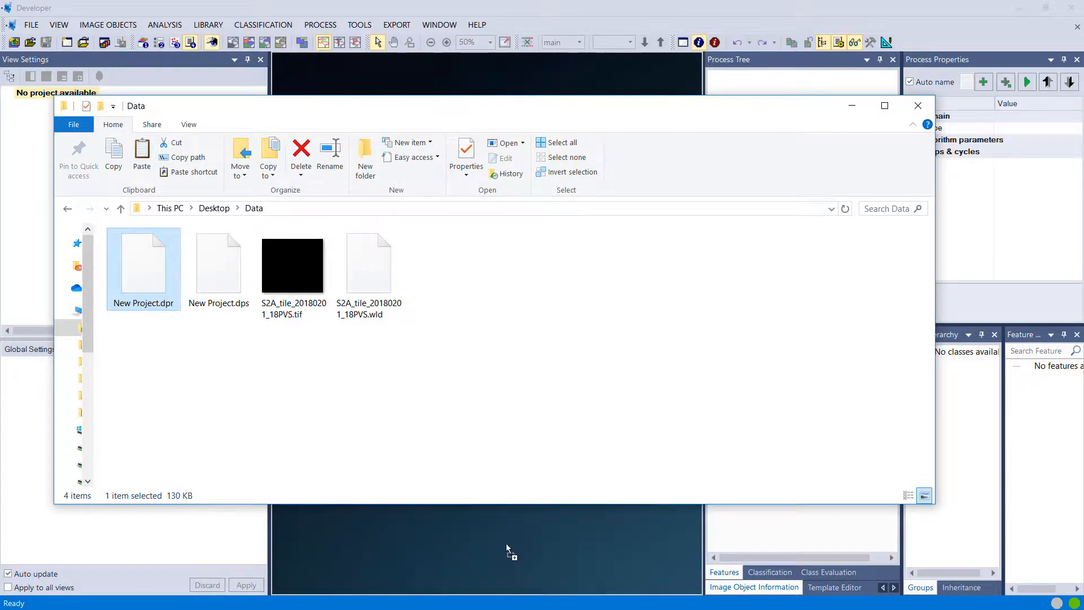
drag(507, 547, 508, 552)
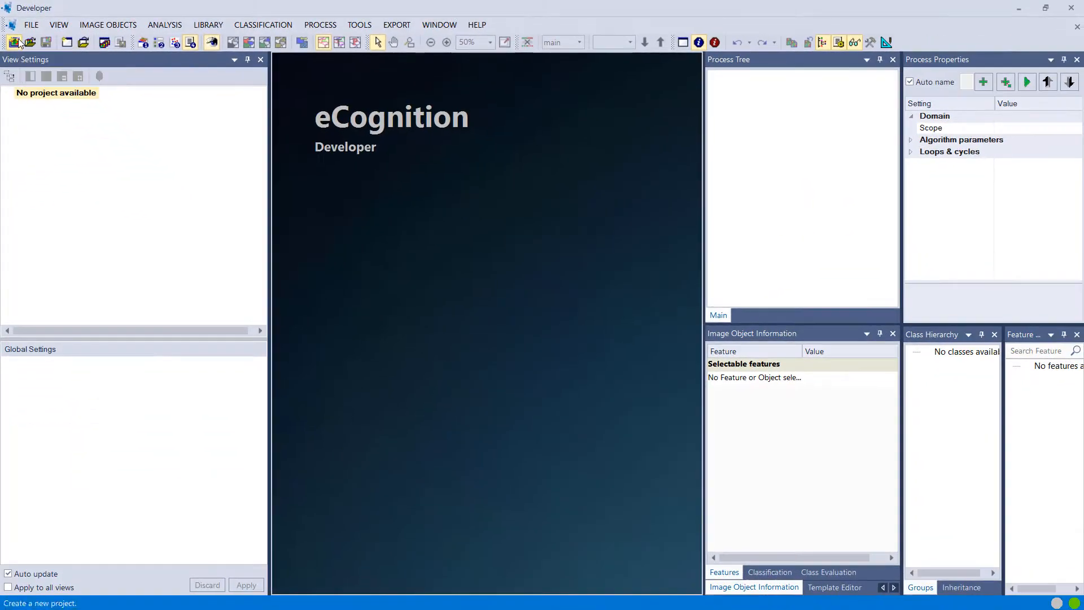
Start a new project with the image S2A_tile_20180201_18PVS.tif from the Data folder and name it My first project
click(40, 85)
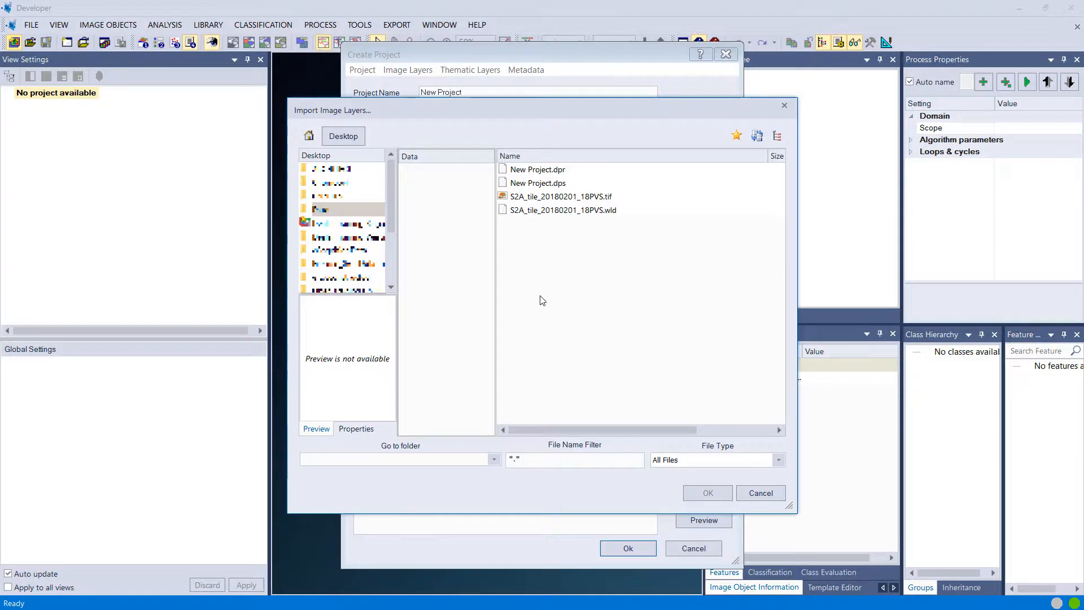
click(558, 196)
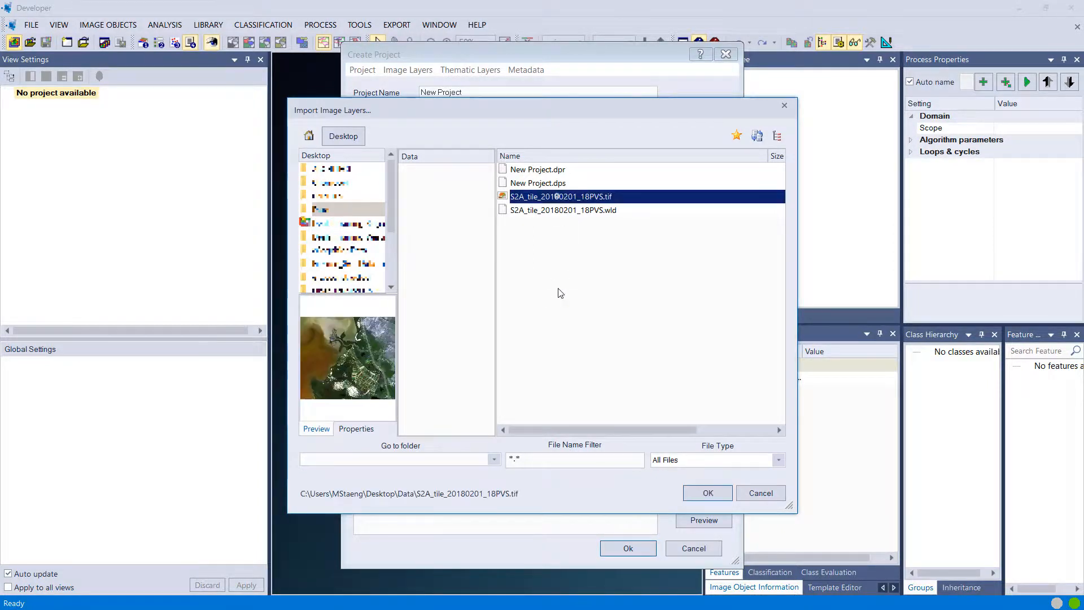
click(718, 496)
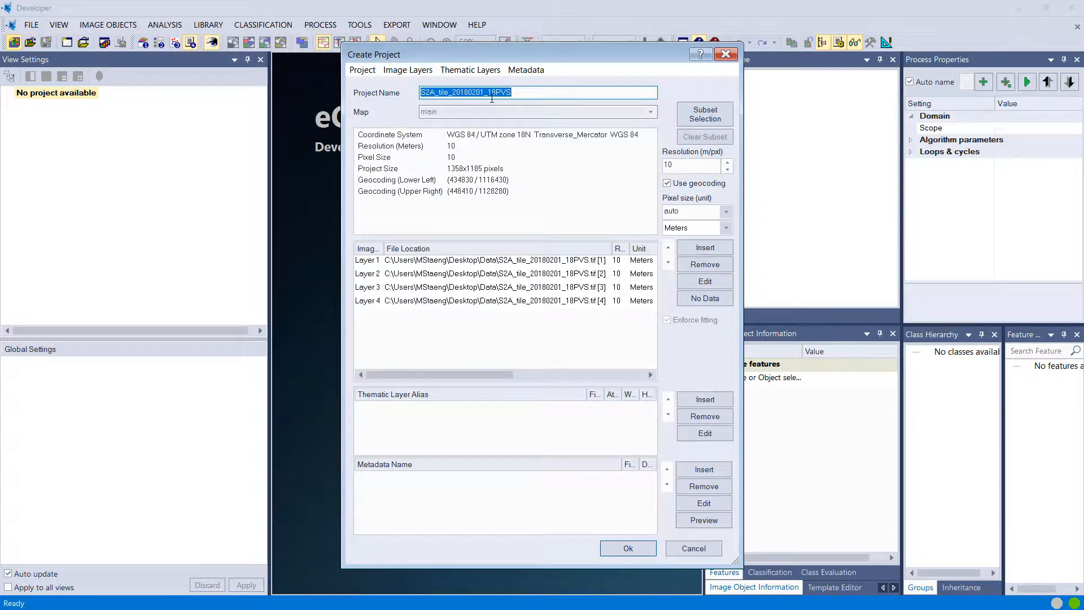
text(My first project)
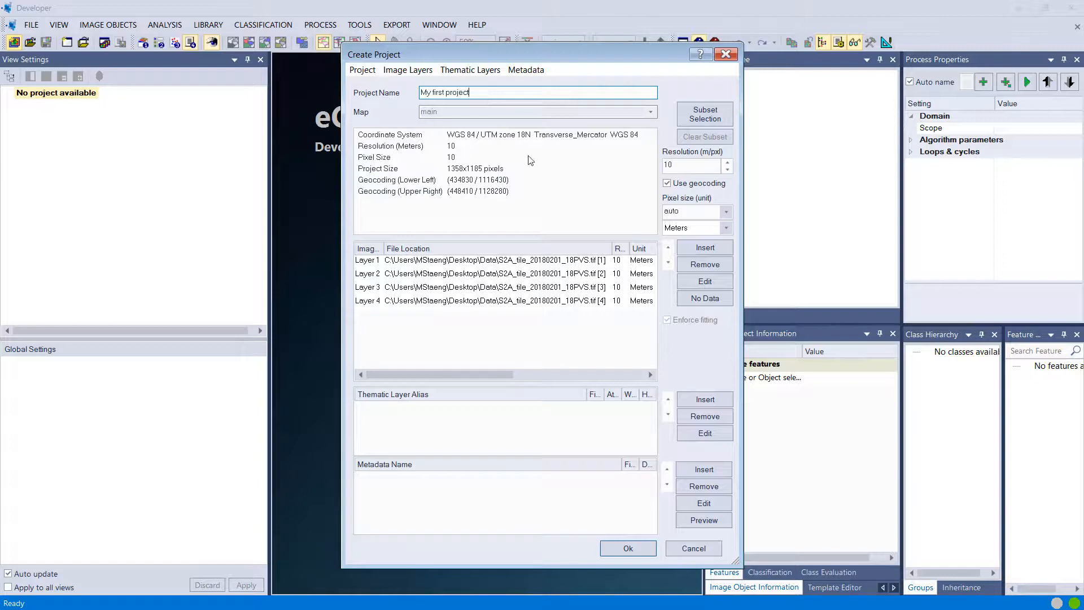
Rename the alias of Layer 1 as blue and the alias of Layer 2 as green
double_click(379, 259)
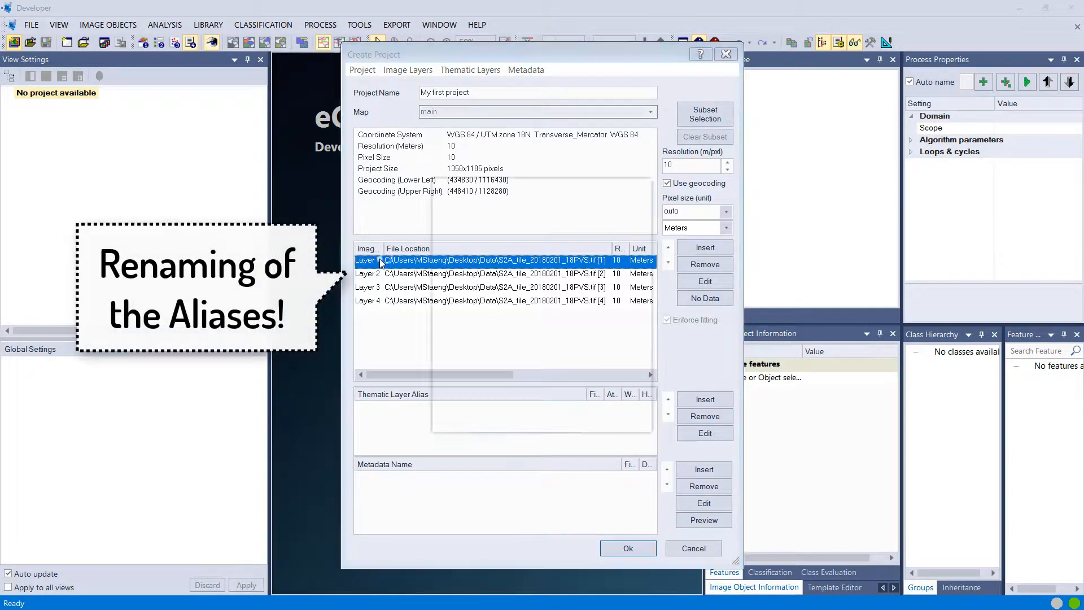
text(blue)
key(Return)
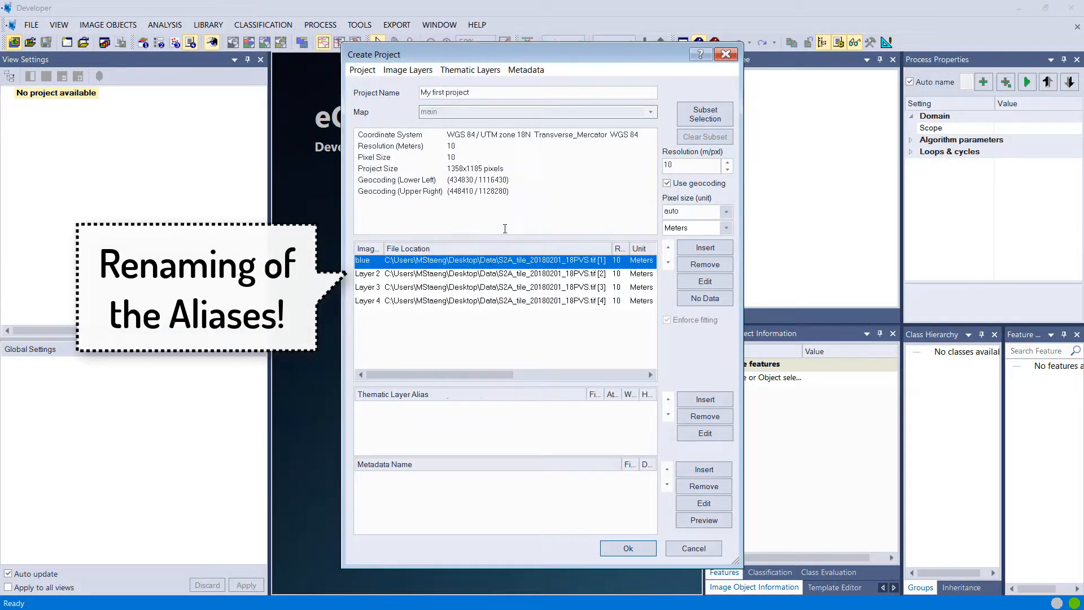
double_click(368, 276)
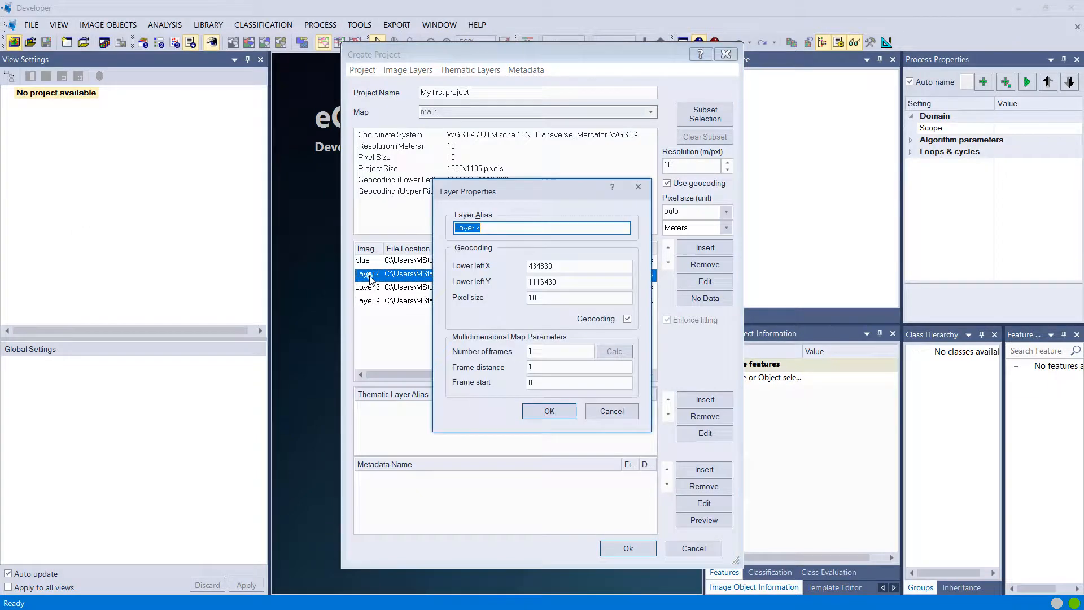
text(green)
key(Return)
Rename the alias of Layer 3 as red and Layer 4 as nir, and create the project
double_click(379, 288)
text(red)
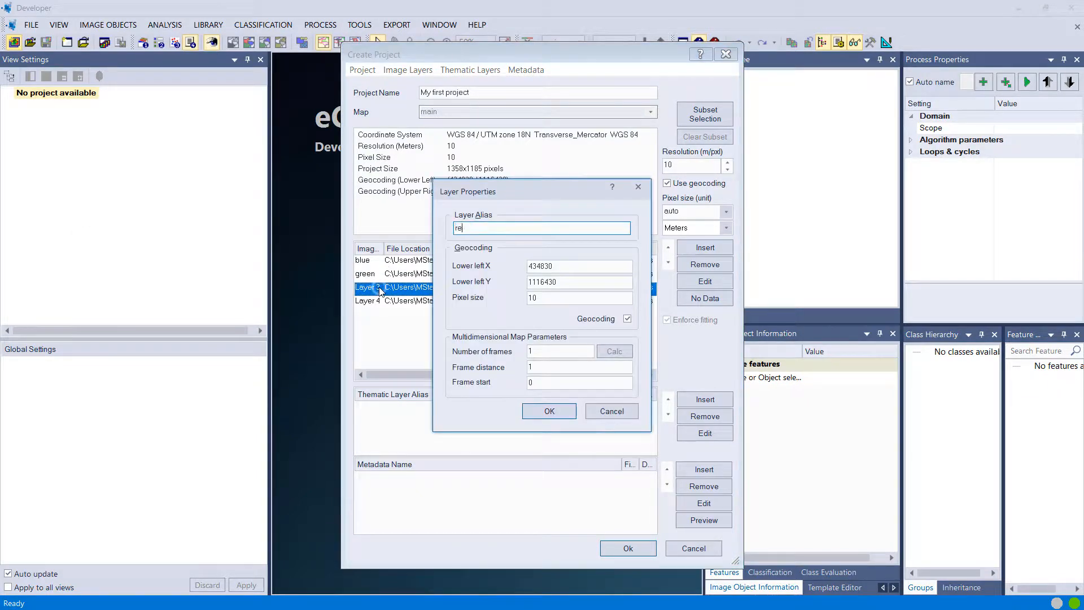
key(Return)
double_click(374, 301)
text(nir)
key(Return)
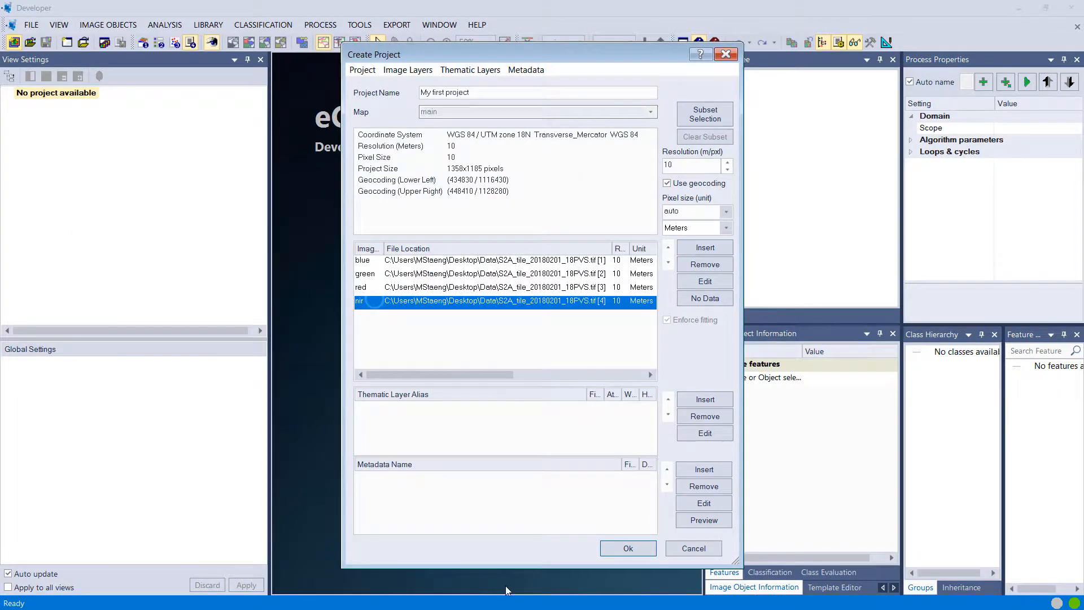
click(639, 556)
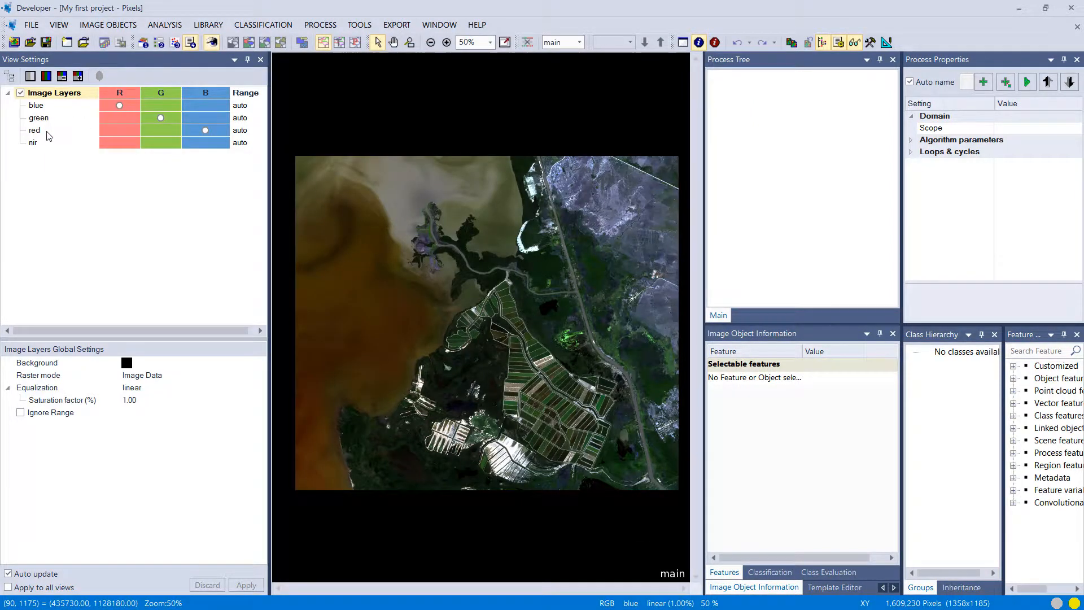
Reorder the image layers as red, green, blue, nir and set the equalization to standard deviation
drag(48, 133, 57, 108)
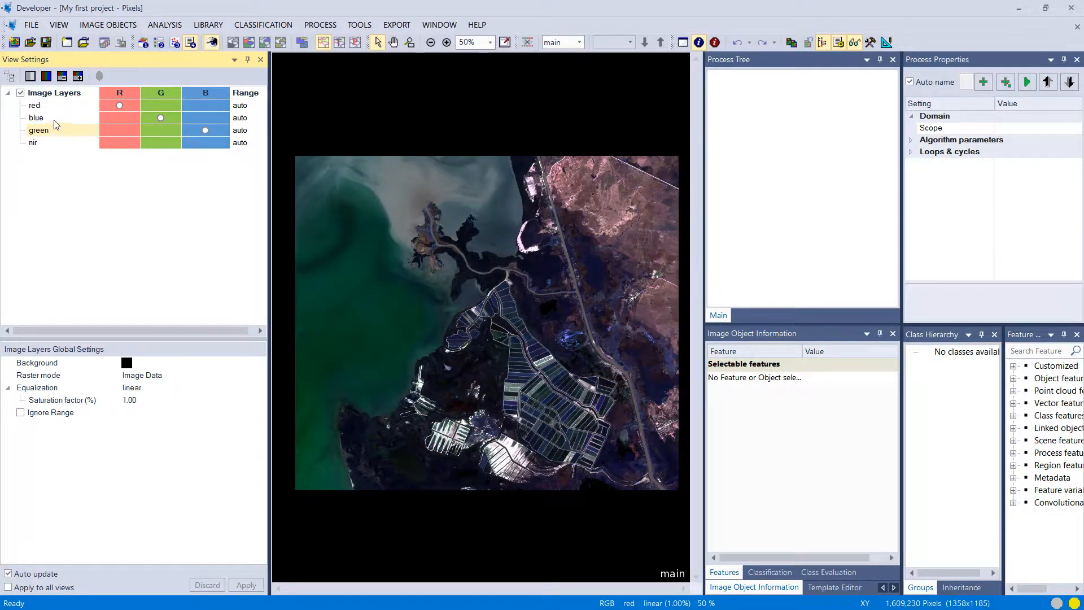
drag(56, 125, 59, 140)
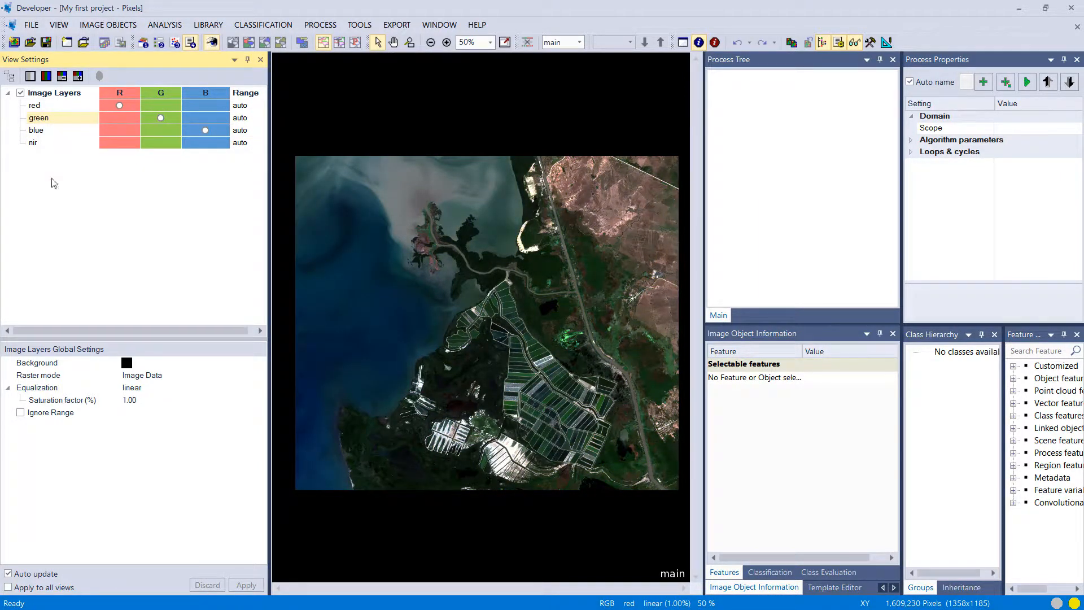
click(157, 388)
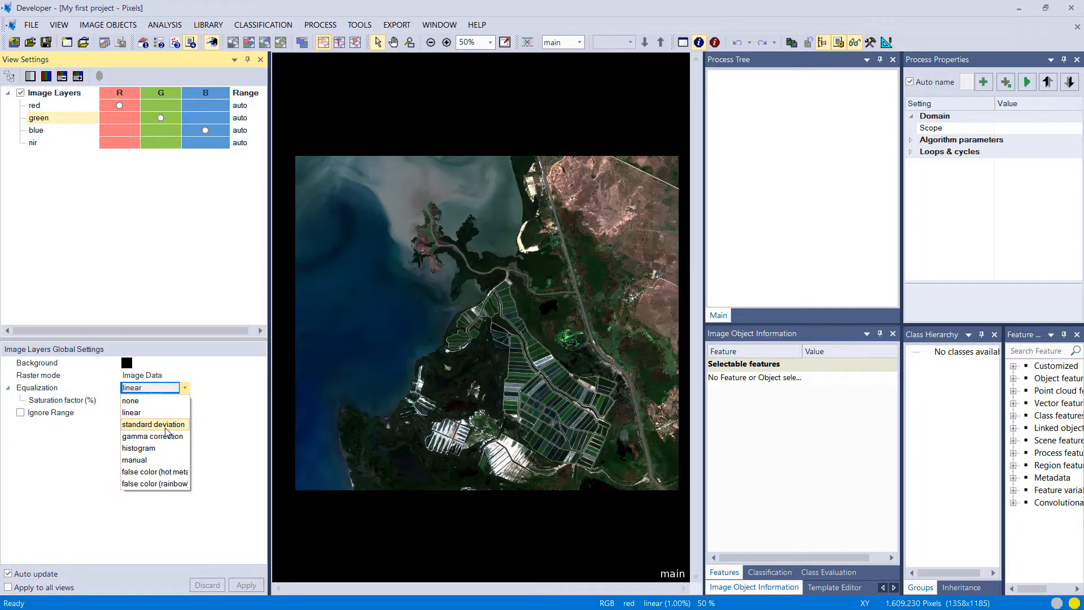
click(167, 426)
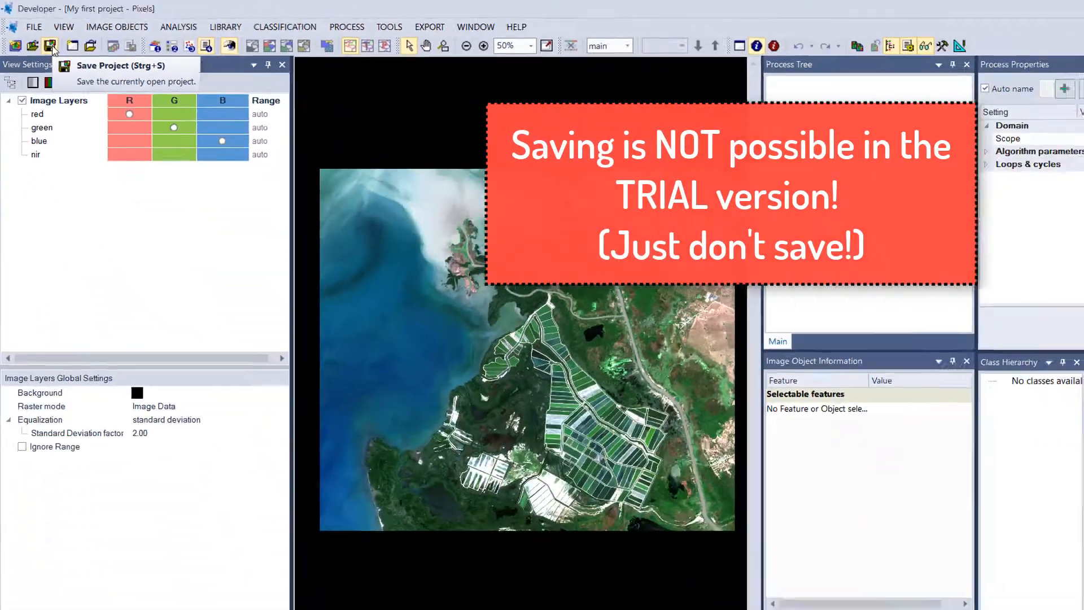
Save the project as My first project.dpr in the Data folder
click(50, 46)
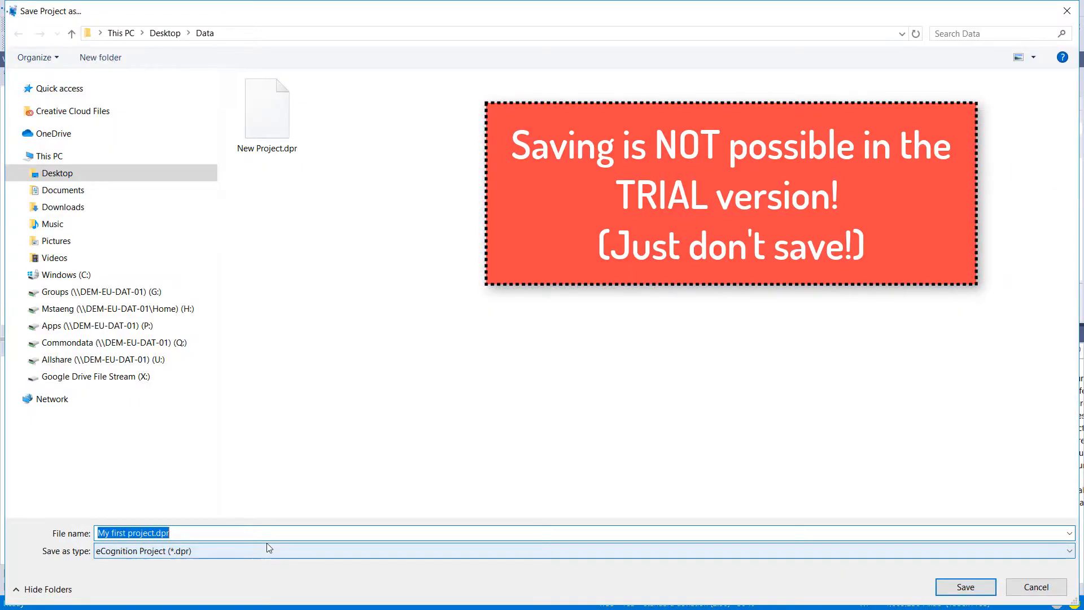
click(967, 591)
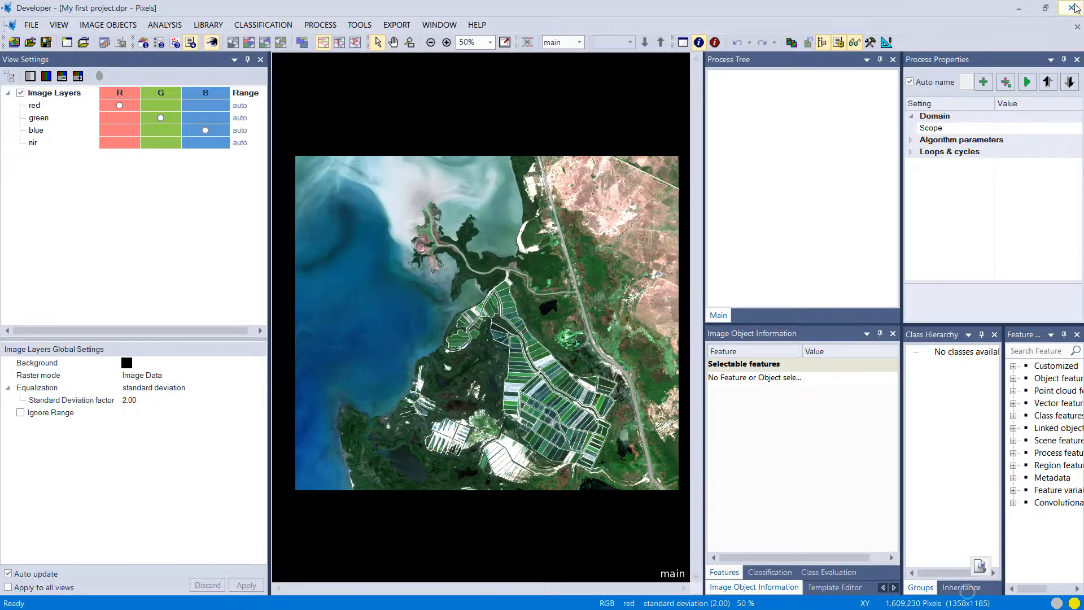